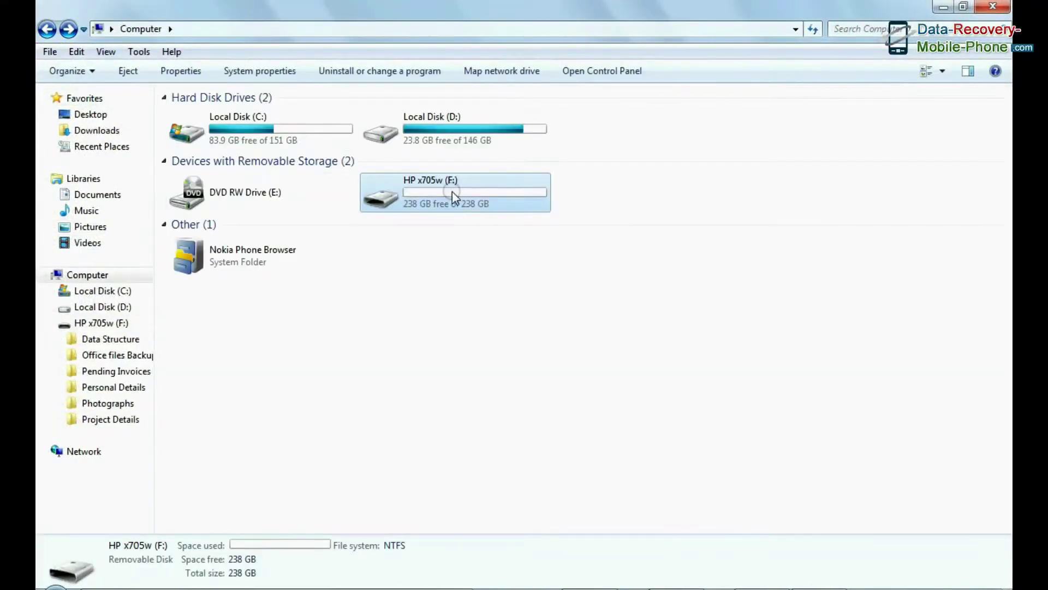
# - Quick-format the HP x705w (F:) drive as NTFS, confirming the erase
pyautogui.rightClick(453, 192)
pyautogui.click(505, 299)
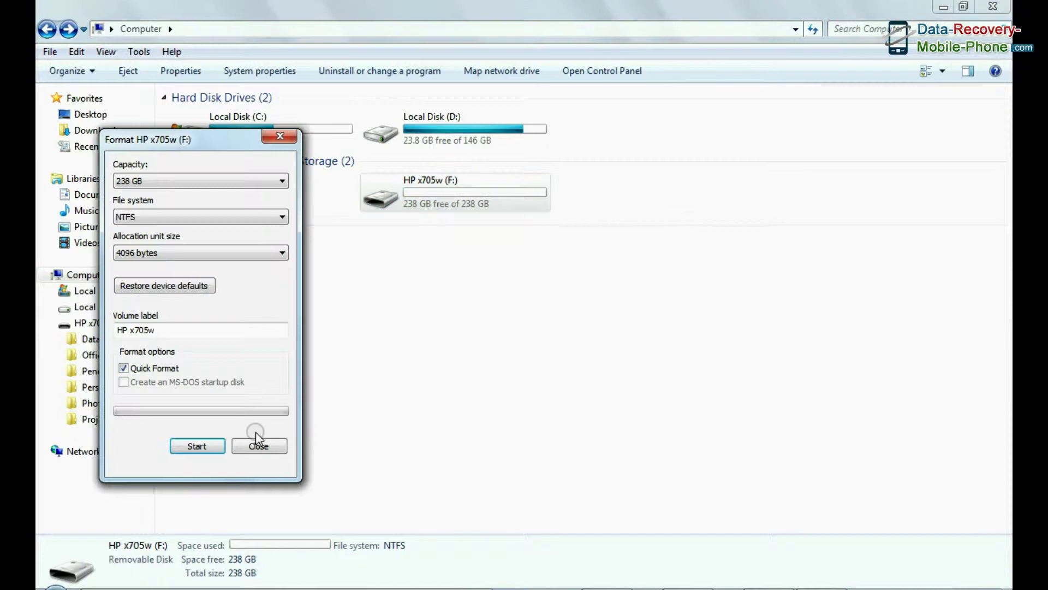
pyautogui.click(196, 445)
pyautogui.click(551, 307)
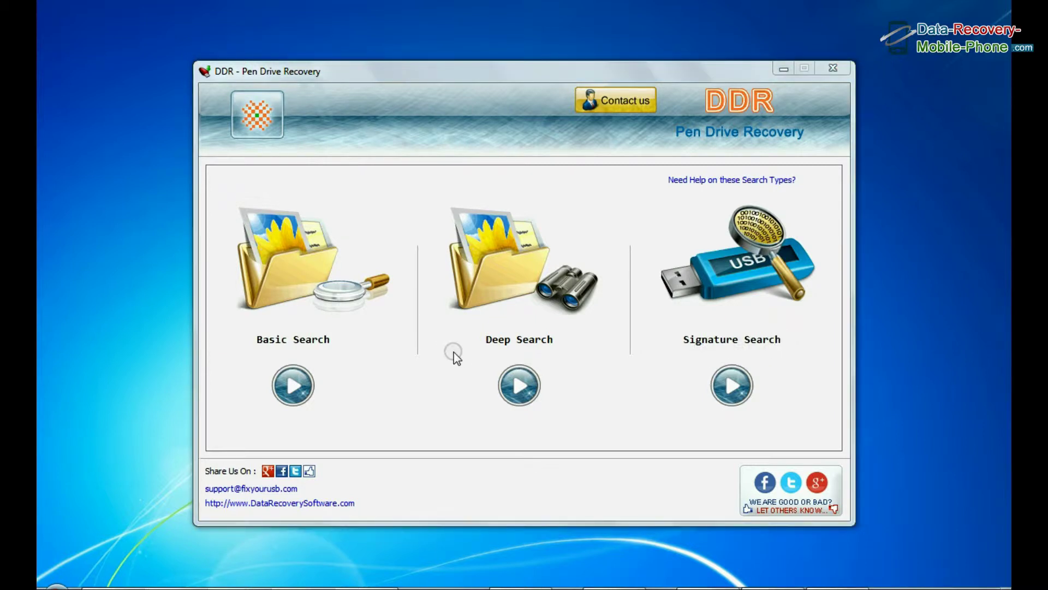
# - Run Deep Search on the removable drive's Partition - 1 using the NTFS file system
pyautogui.click(525, 381)
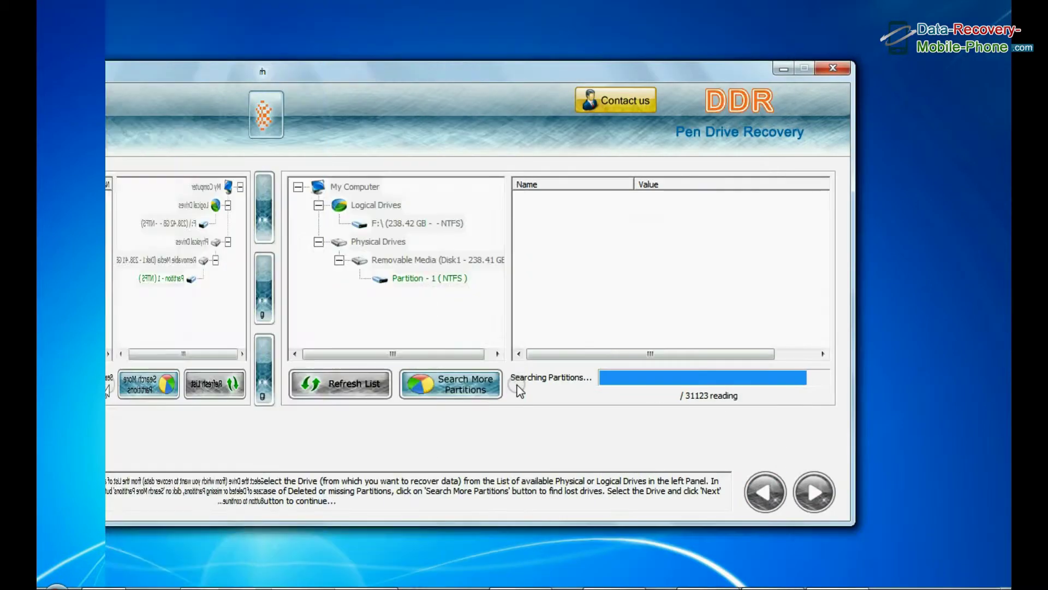
pyautogui.click(605, 351)
pyautogui.click(410, 260)
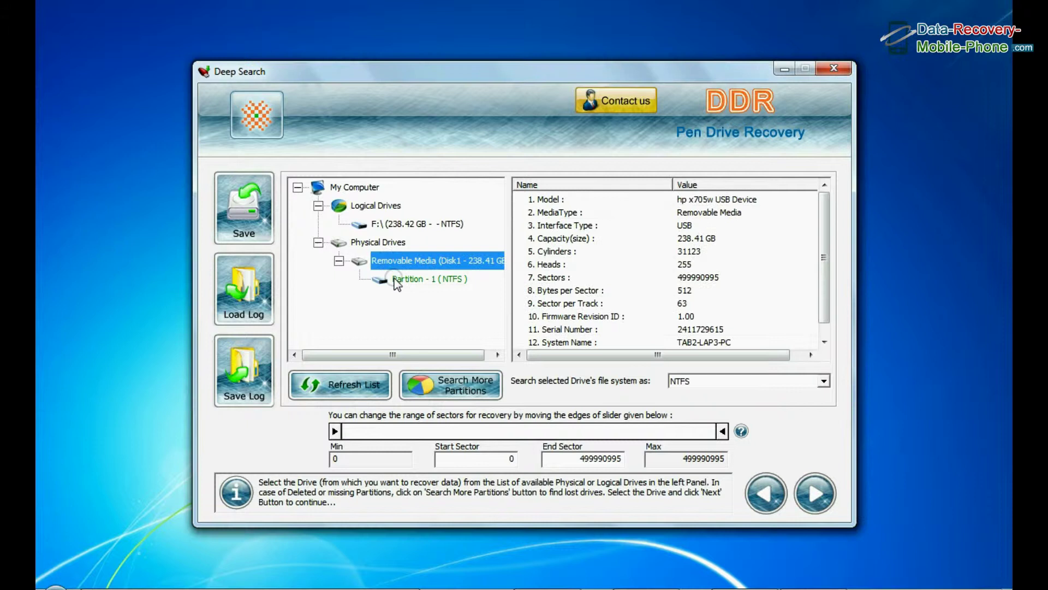
pyautogui.click(418, 279)
pyautogui.click(826, 381)
pyautogui.click(721, 393)
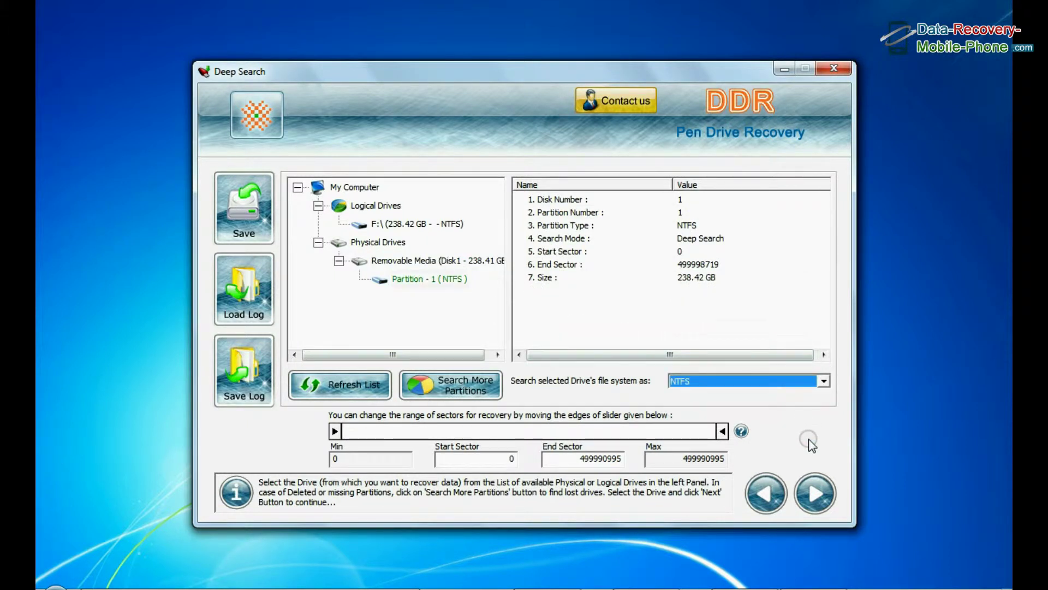
pyautogui.click(810, 492)
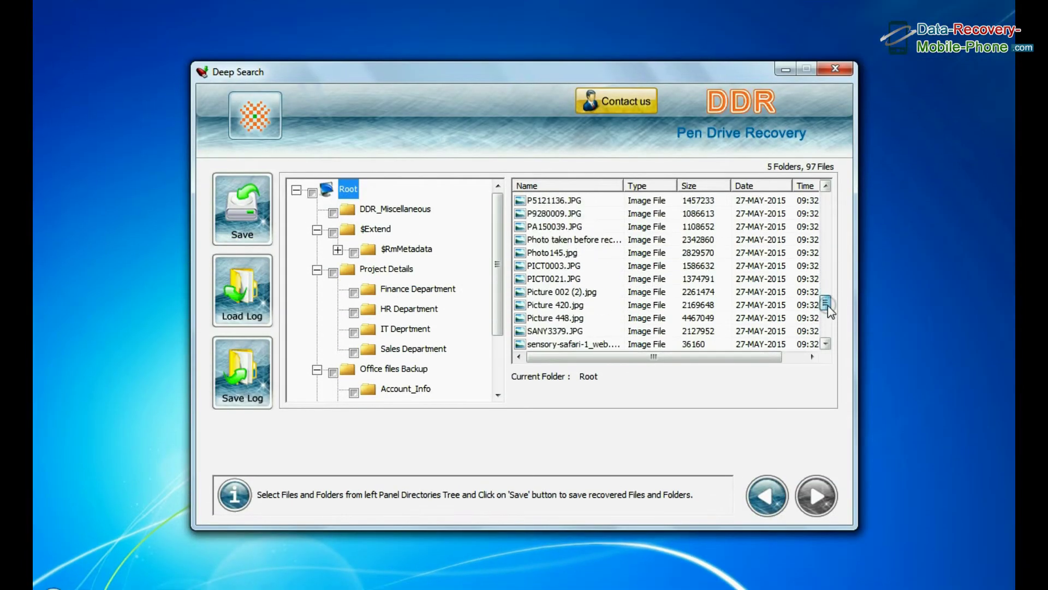
pyautogui.moveTo(827, 307); pyautogui.dragTo(828, 344)
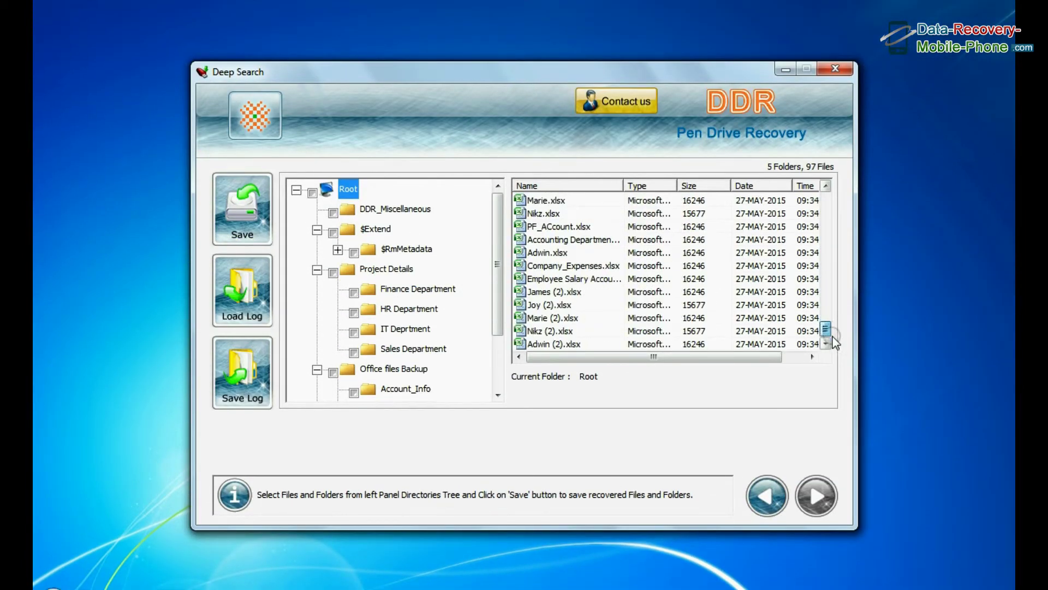
# - Preview files in Finance Department, IT Deprtment, Sales Department, Address and Salary_Info
pyautogui.click(419, 288)
pyautogui.click(405, 328)
pyautogui.scroll(-3, 412, 295)
pyautogui.click(413, 289)
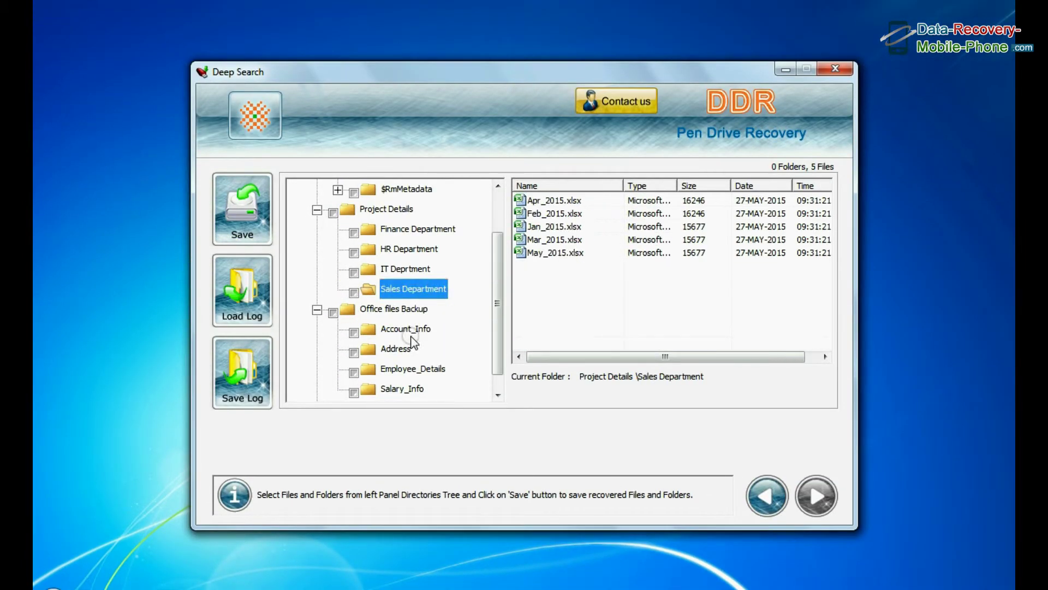
pyautogui.click(396, 349)
pyautogui.scroll(-1, 405, 344)
pyautogui.click(402, 368)
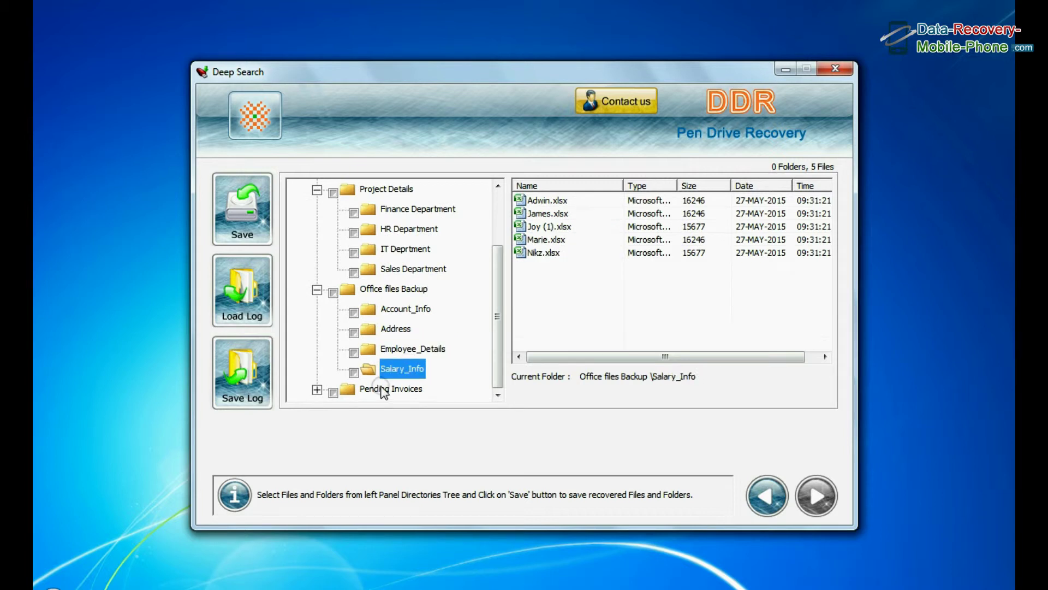
# - Expand Pending Invoices and preview its Discount offered to clients and New Clients subfolders
pyautogui.click(391, 388)
pyautogui.click(317, 389)
pyautogui.click(401, 330)
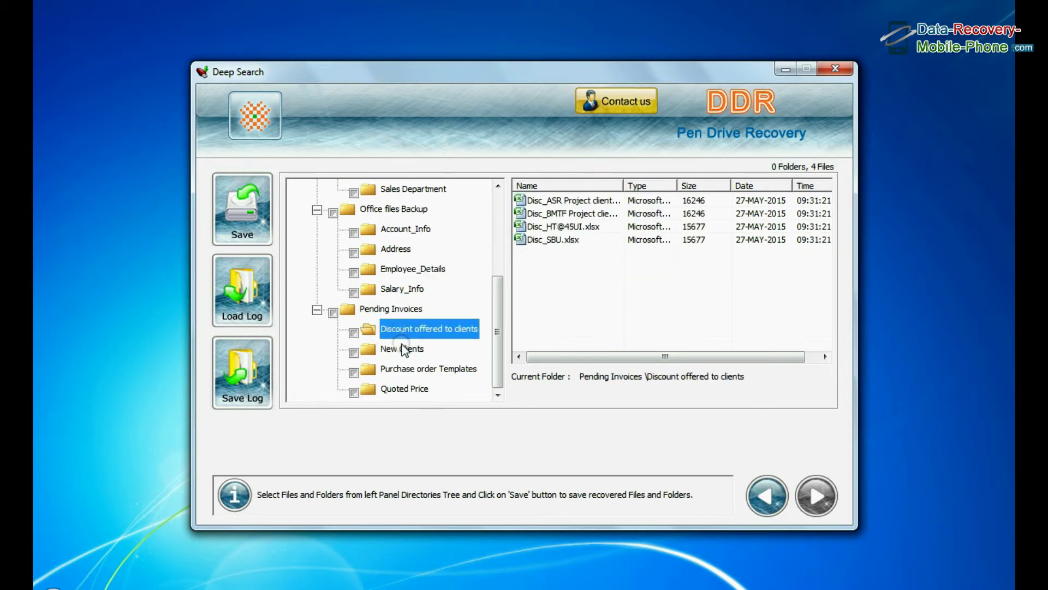
pyautogui.click(402, 349)
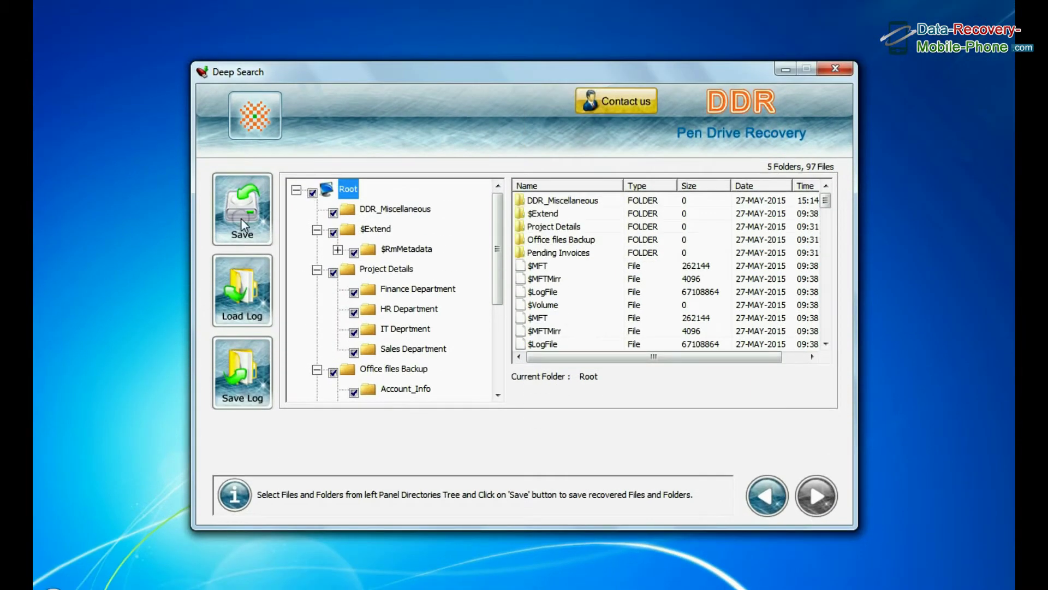
# - Save the checked recovered data to D:\Recovered Data
pyautogui.click(241, 220)
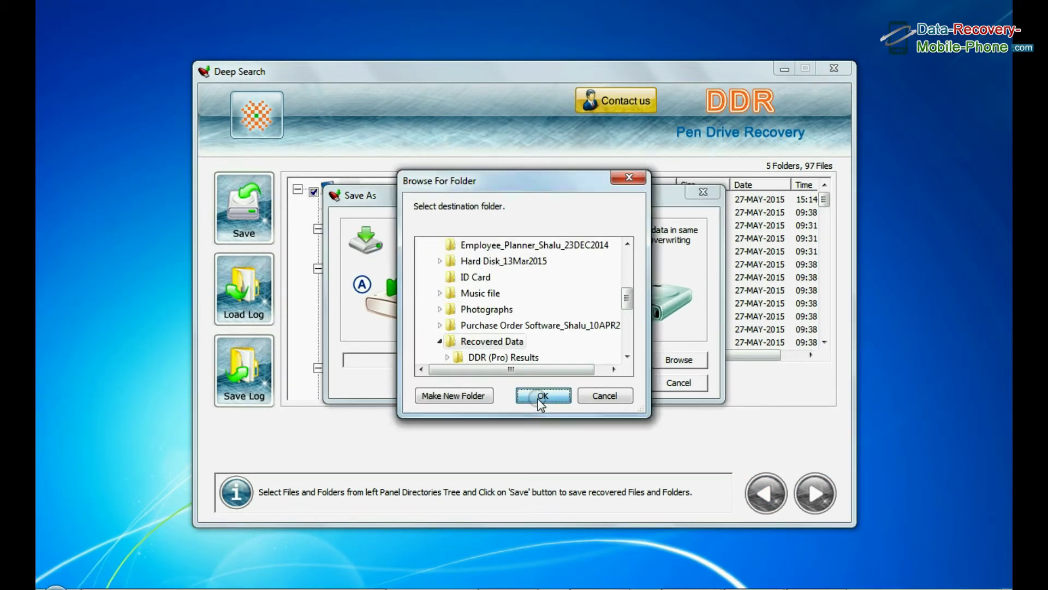
pyautogui.click(541, 396)
pyautogui.click(616, 383)
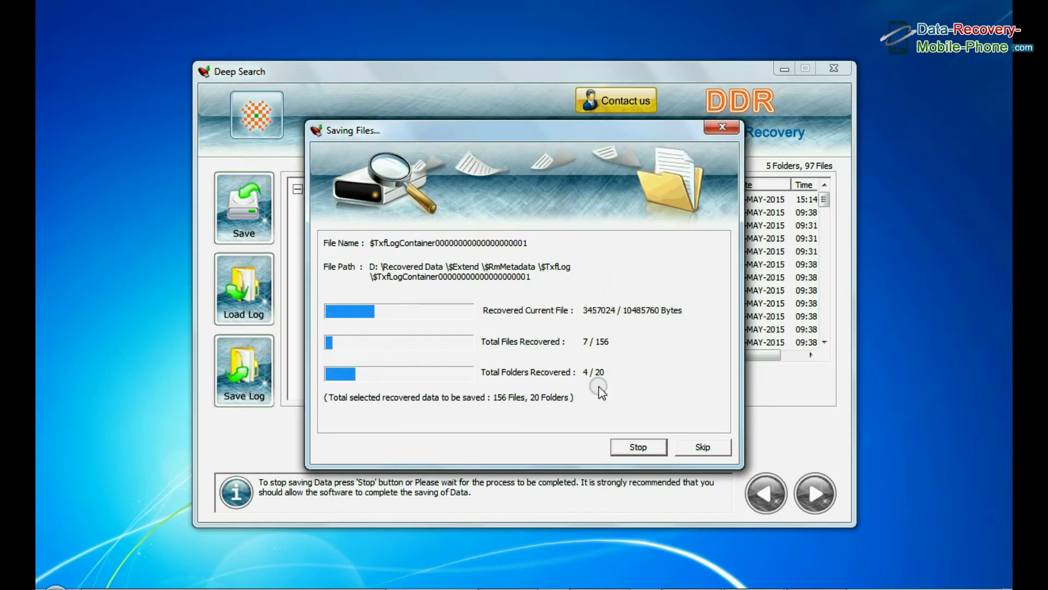